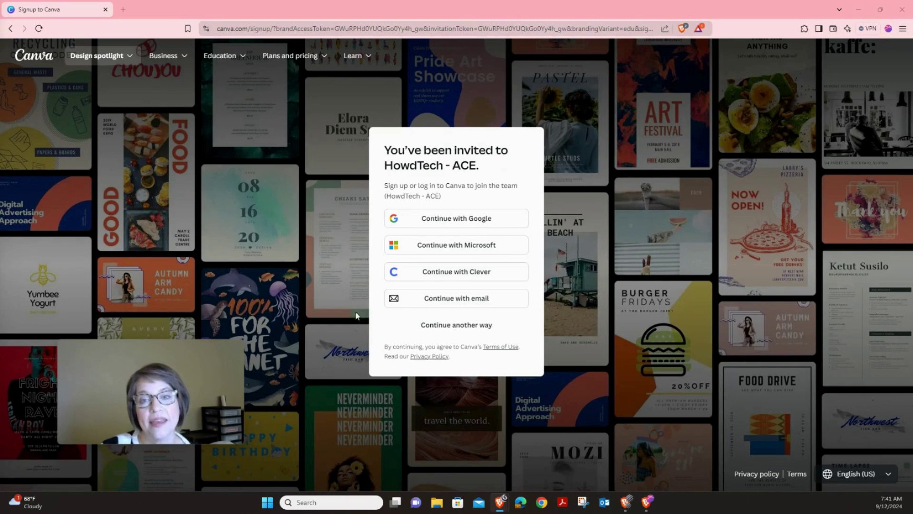
- Sign in to Canva with the school Google account's e-mail and password, and allow Canva access
left_click(443, 224)
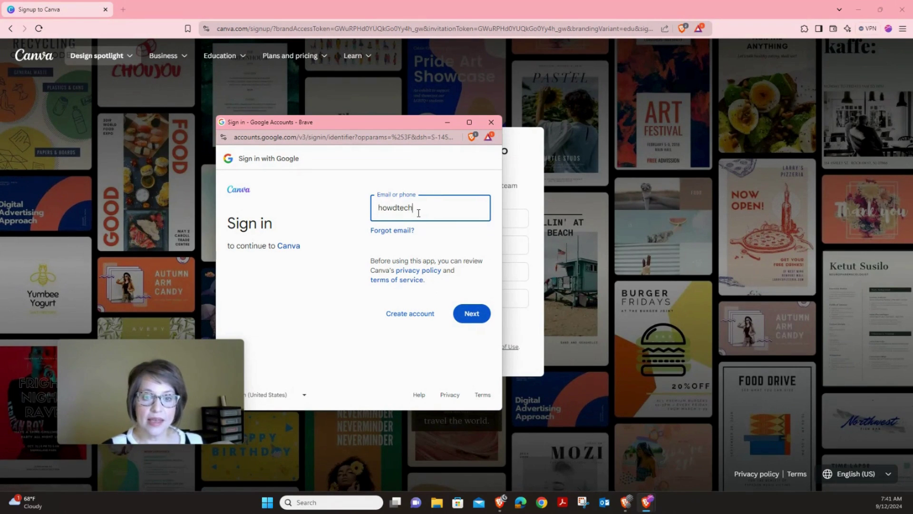
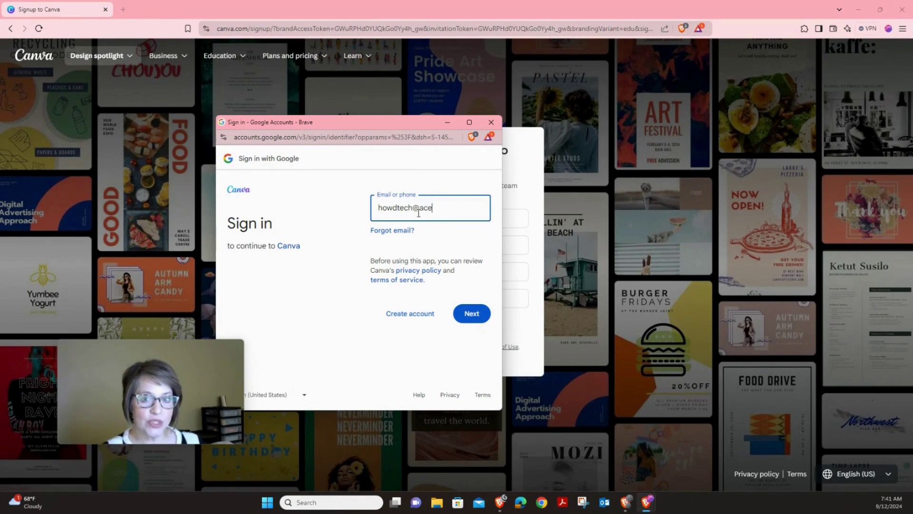
key("Tab")
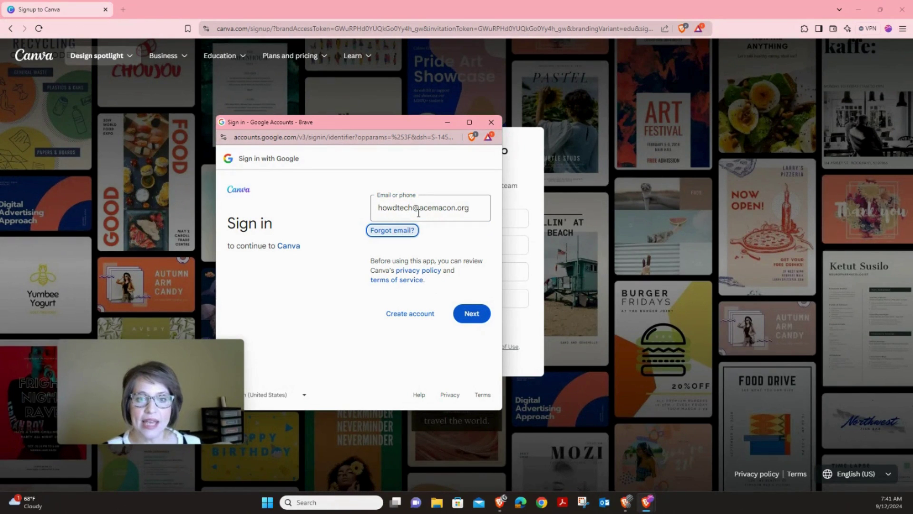
left_click(471, 317)
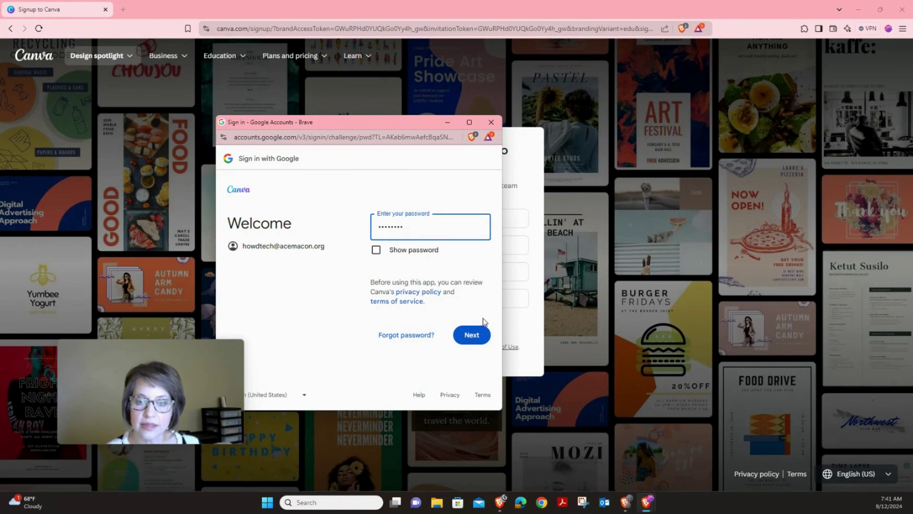
left_click(472, 335)
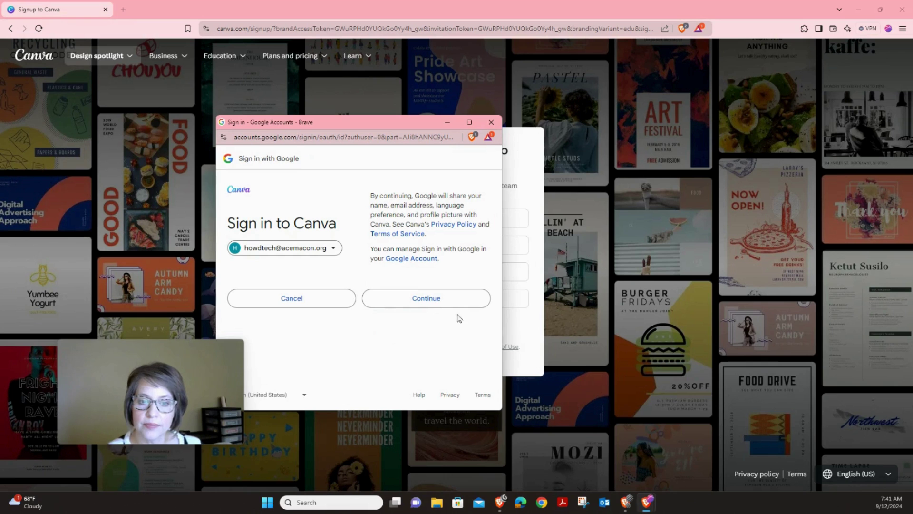
left_click(421, 300)
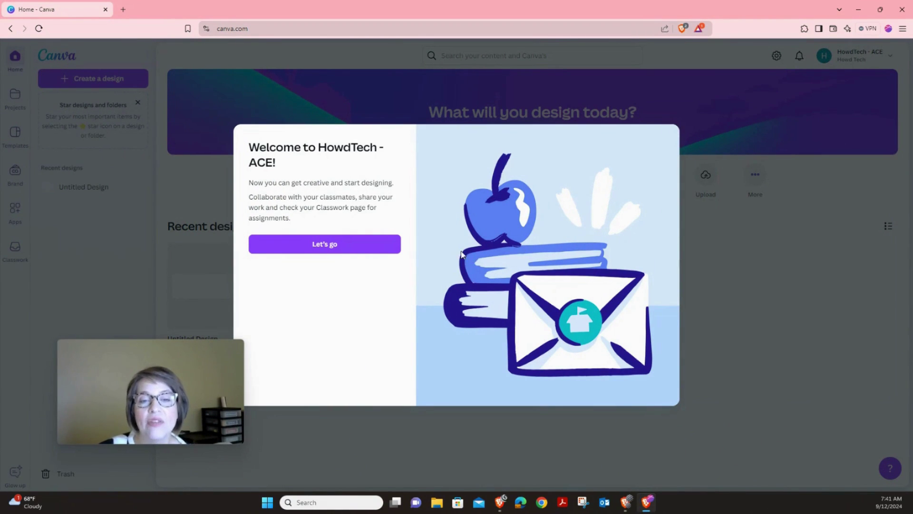
- Dismiss the 'Welcome to HowdTech - ACE!' team message
left_click(364, 247)
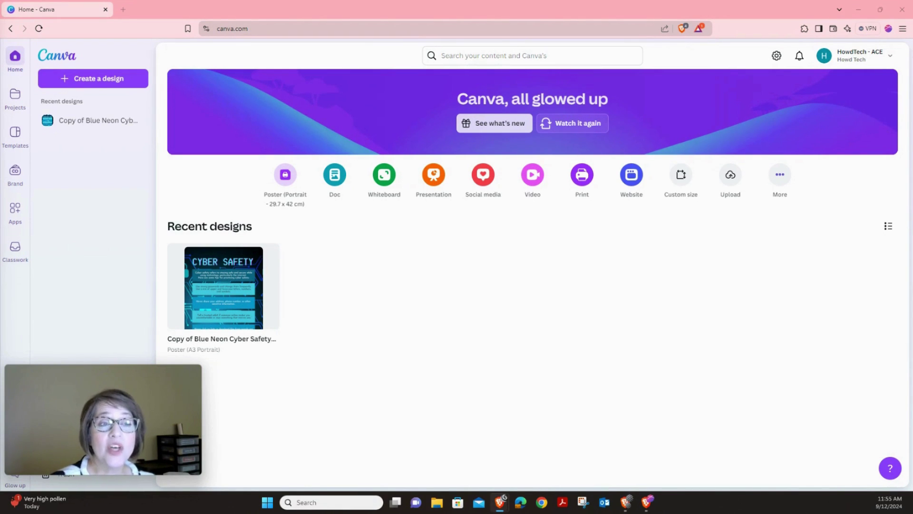
- Go to Projects and open the 4th Grade | Internet Safety Poster folder
left_click(15, 95)
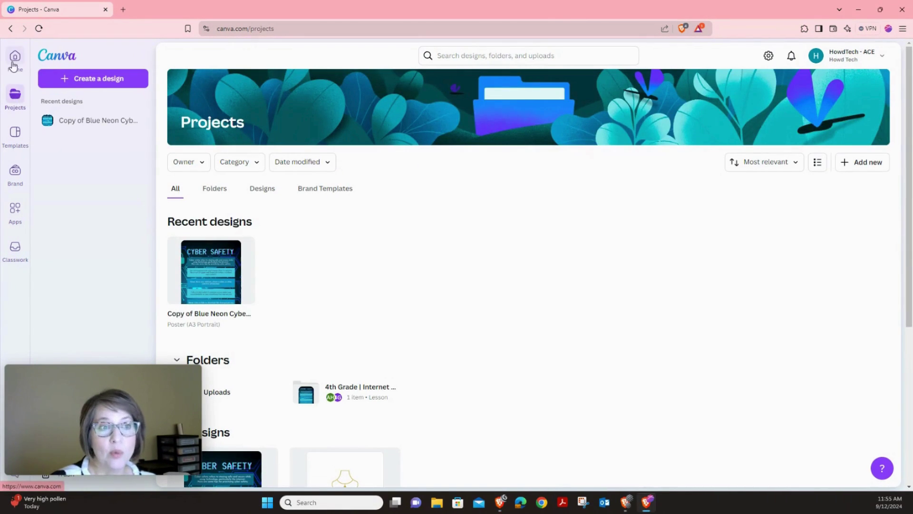
left_click_drag(86, 396, 140, 369)
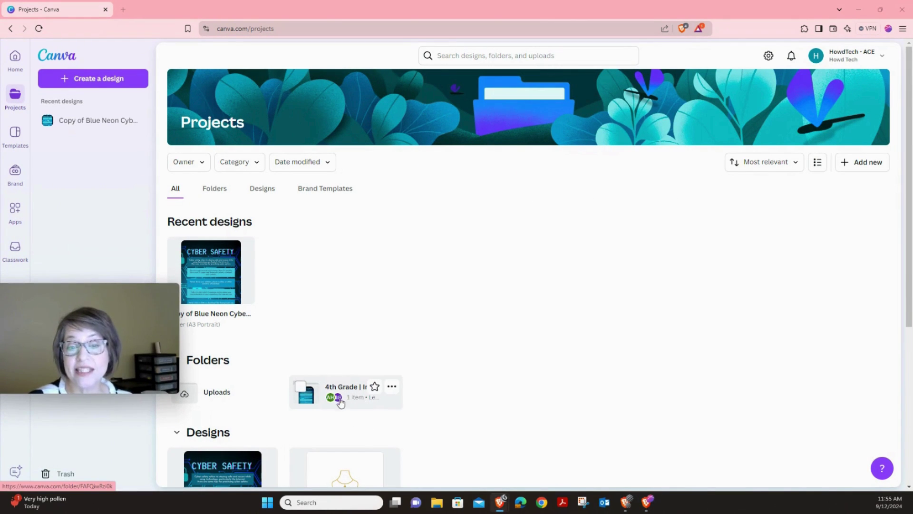
left_click(357, 400)
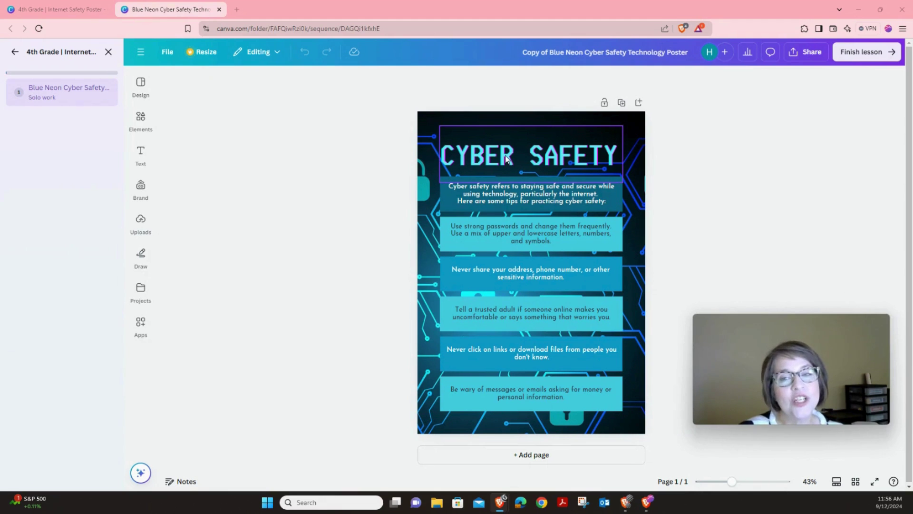
left_click(506, 153)
left_click(503, 197)
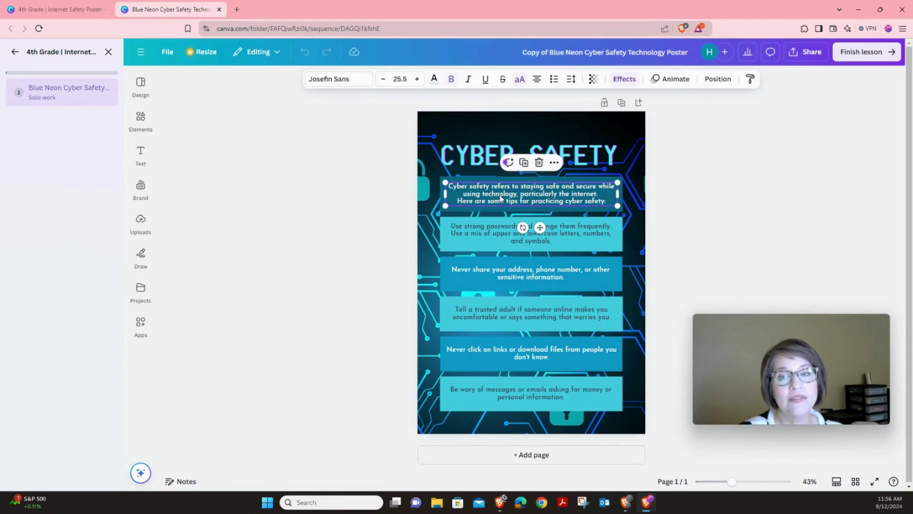
left_click(498, 233)
left_click(505, 272)
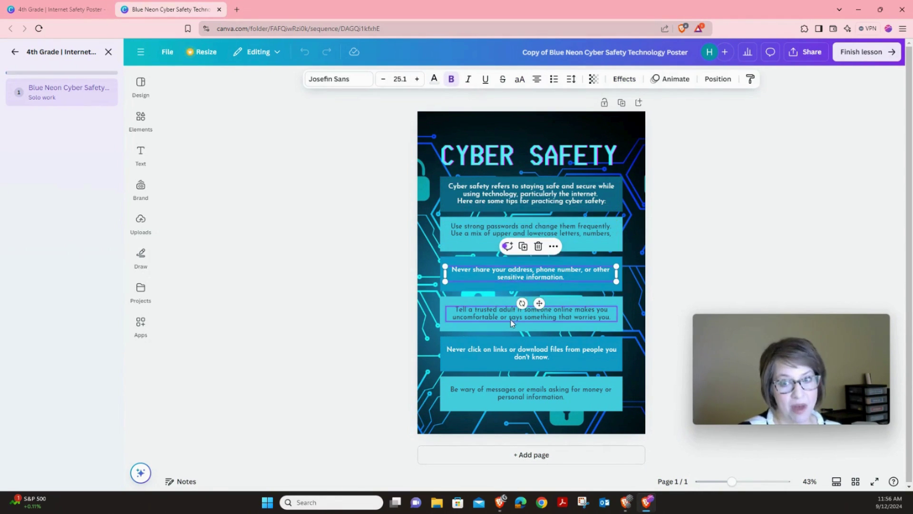
left_click(509, 312)
left_click(514, 353)
left_click(503, 391)
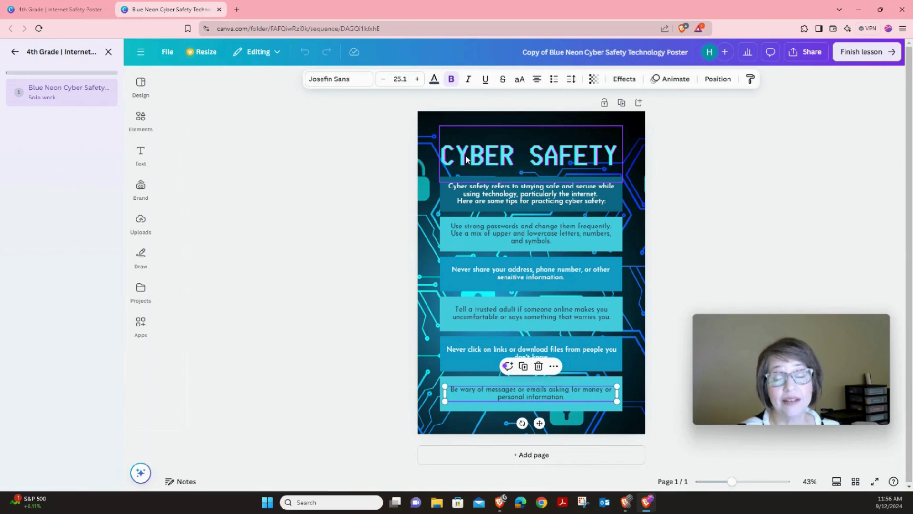
left_click(486, 198)
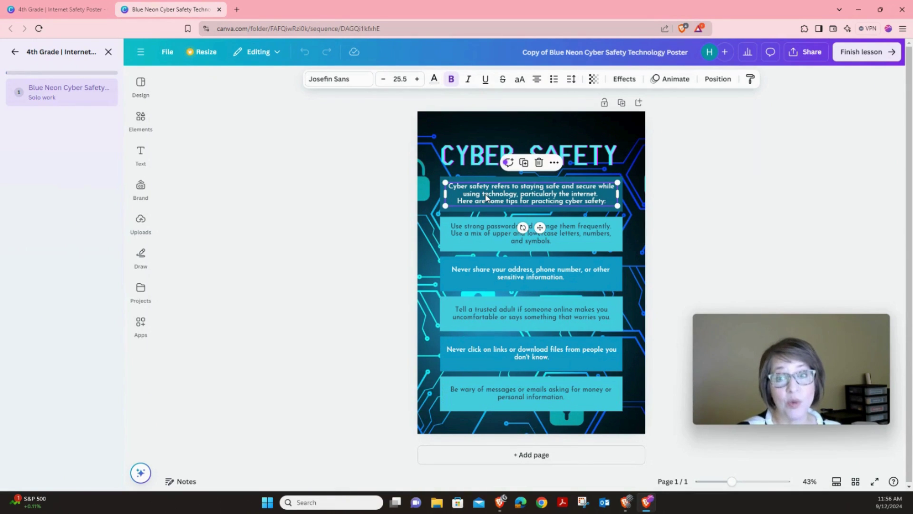
left_click(486, 196)
- Replace the intro paragraph with 'Keep your personal information private.'
double_click(486, 195)
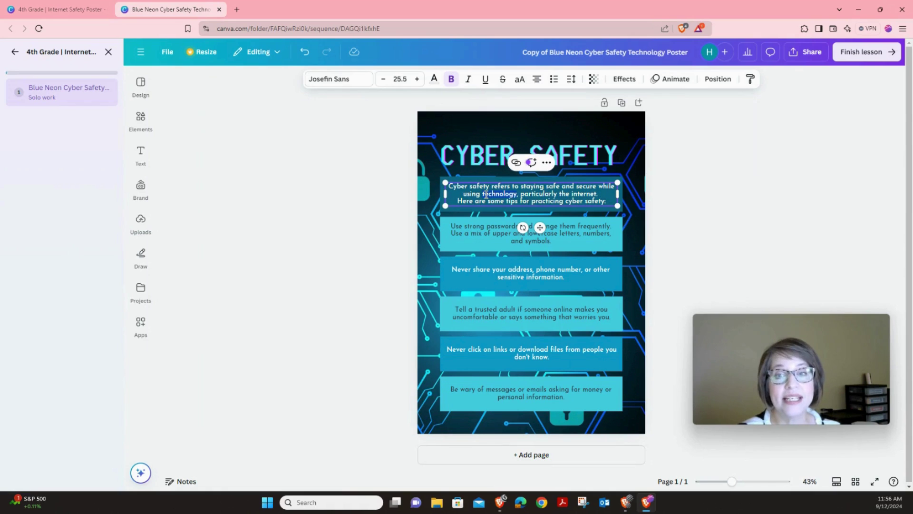
key("ctrl+a")
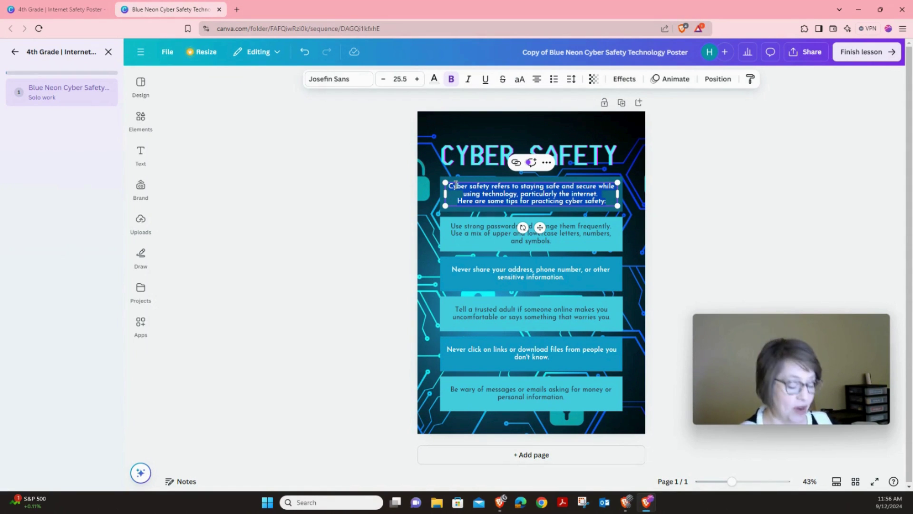
type("Keep ")
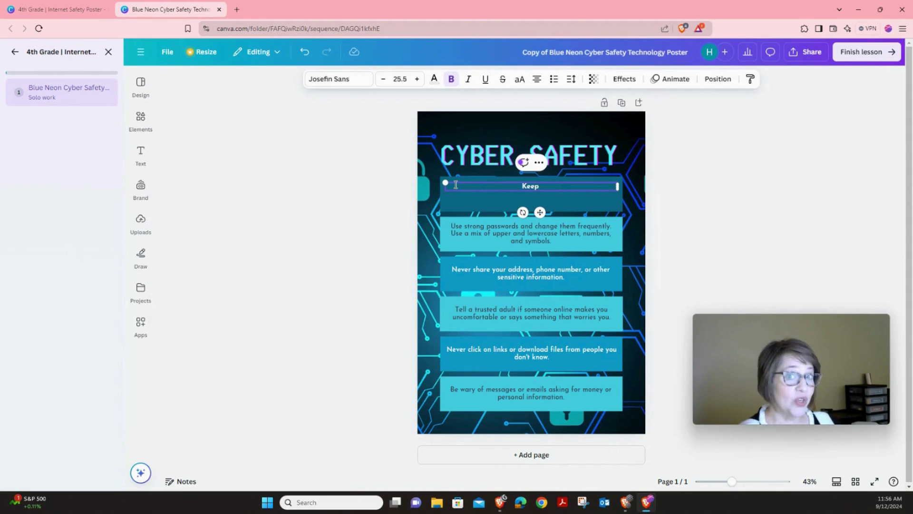
type("your personal")
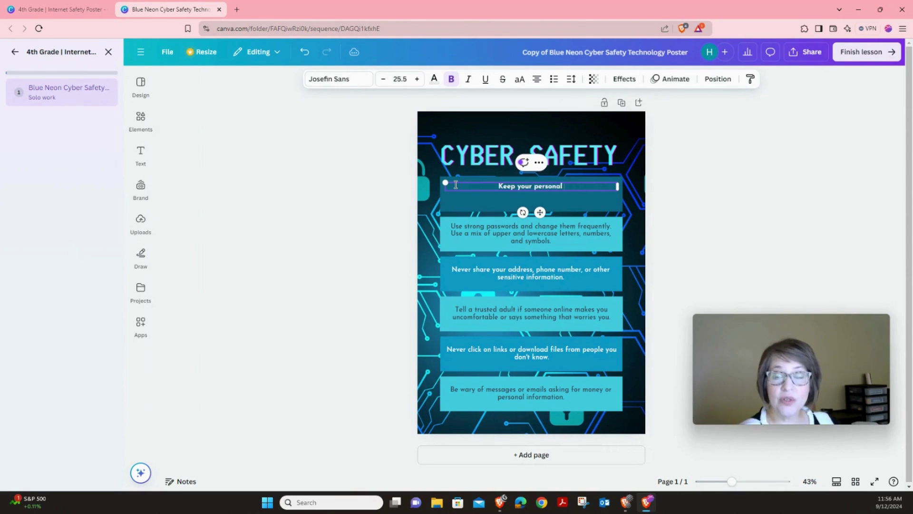
type(" information q")
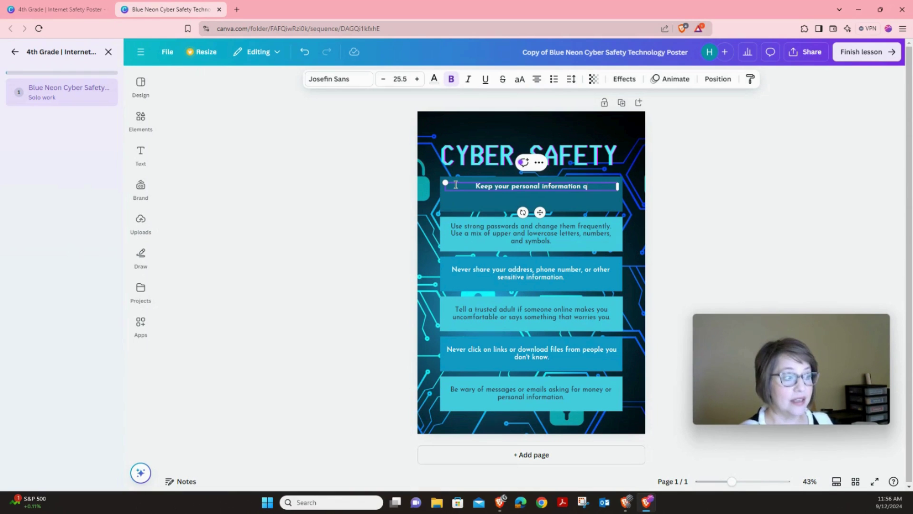
key("BackSpace")
type("private")
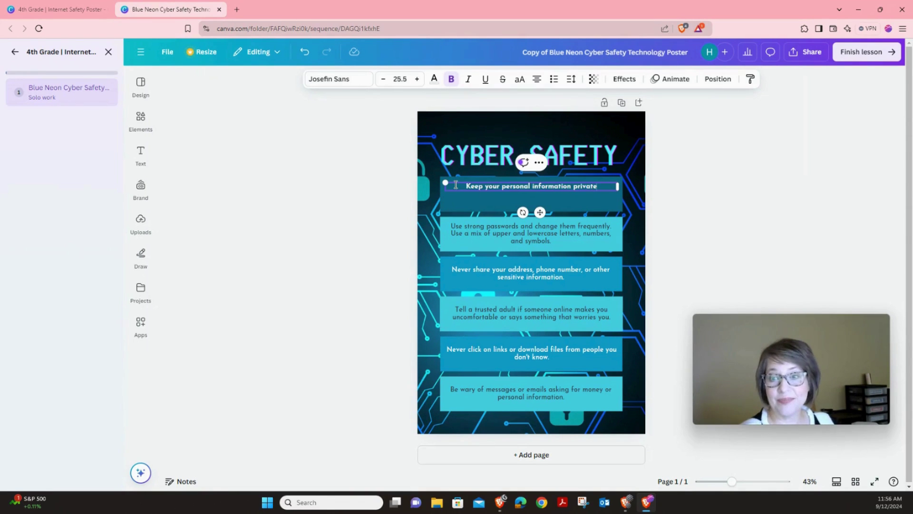
type(".")
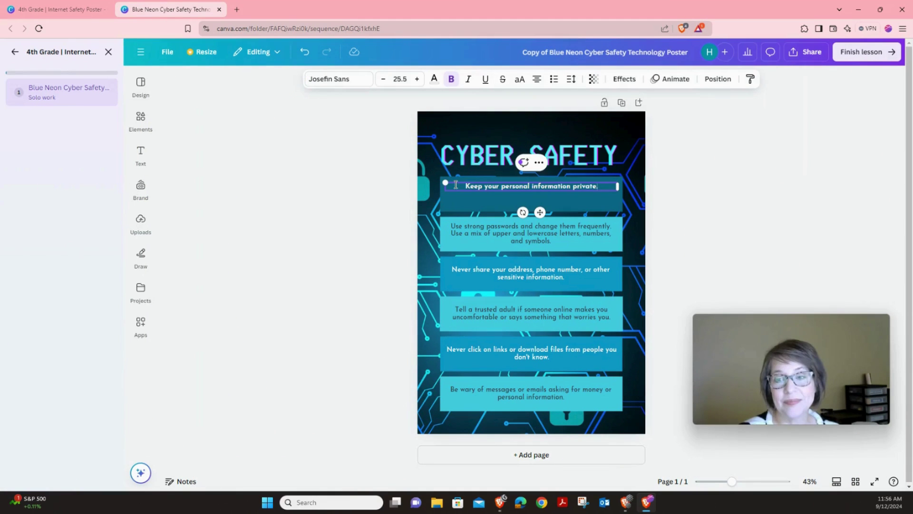
- Enlarge that rule to about 40-point (39.5) so it wraps onto two lines
left_click(418, 80)
left_click(417, 79)
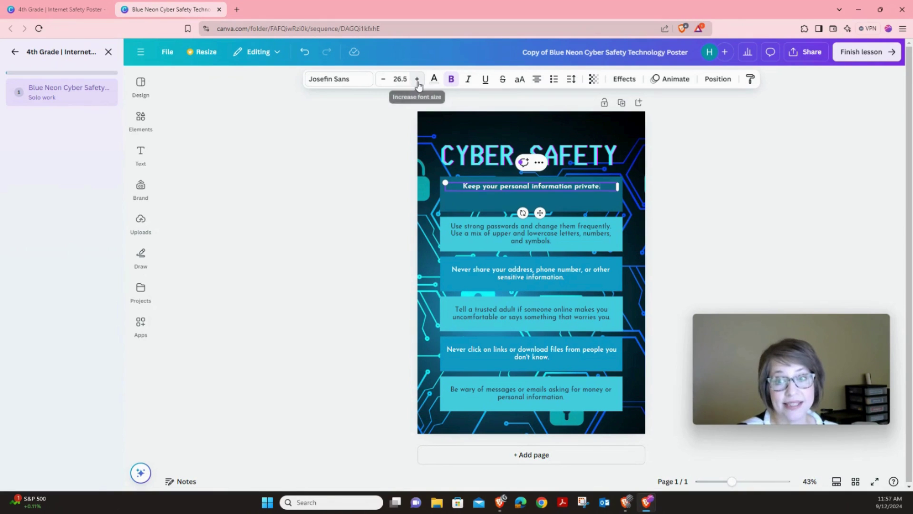
left_click(418, 80)
left_click(417, 80)
left_click(418, 80)
left_click(418, 80)
left_click(417, 80)
left_click(418, 80)
left_click(418, 80)
left_click(418, 80)
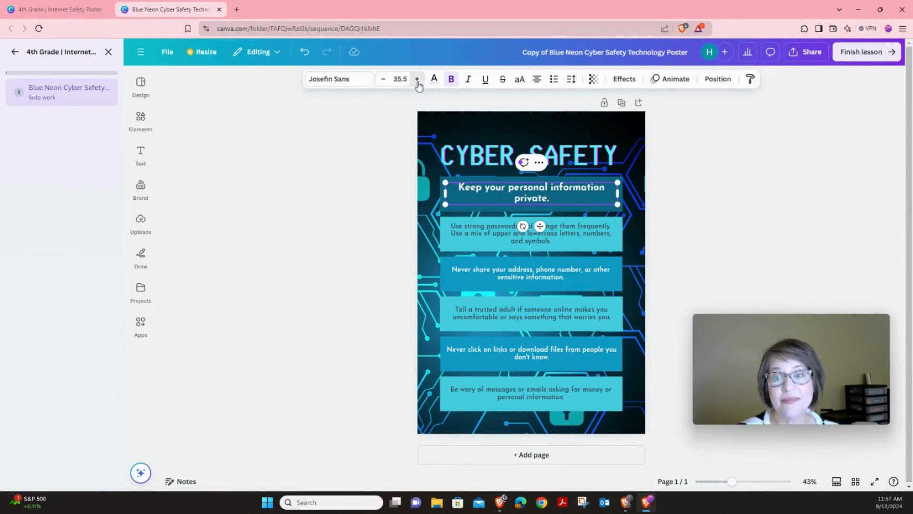
left_click(417, 80)
left_click(418, 80)
left_click(418, 80)
left_click(417, 80)
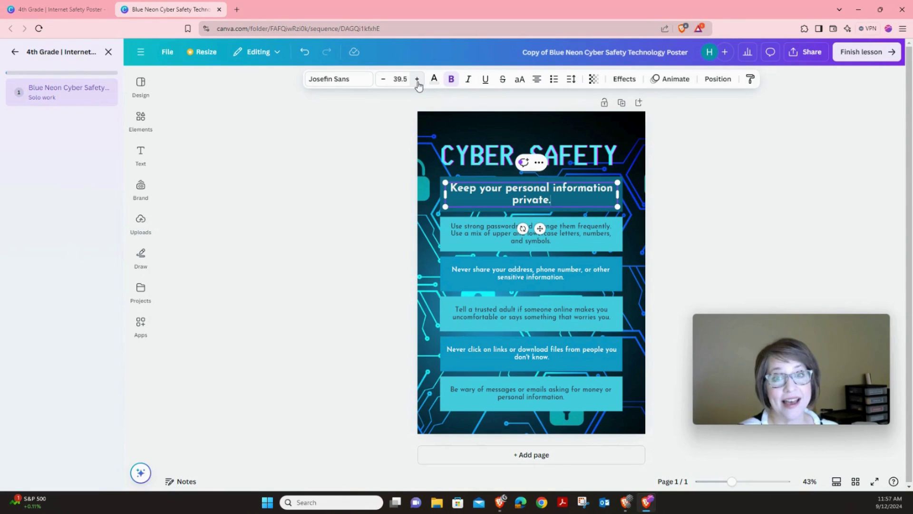
left_click(418, 80)
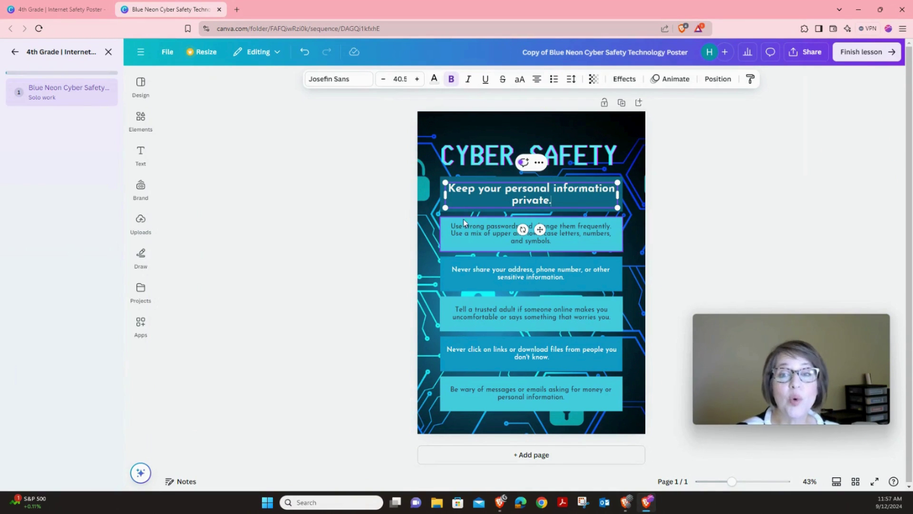
- Overwrite the second box with 'Only talk to people you know online.' and set font size 40
double_click(472, 229)
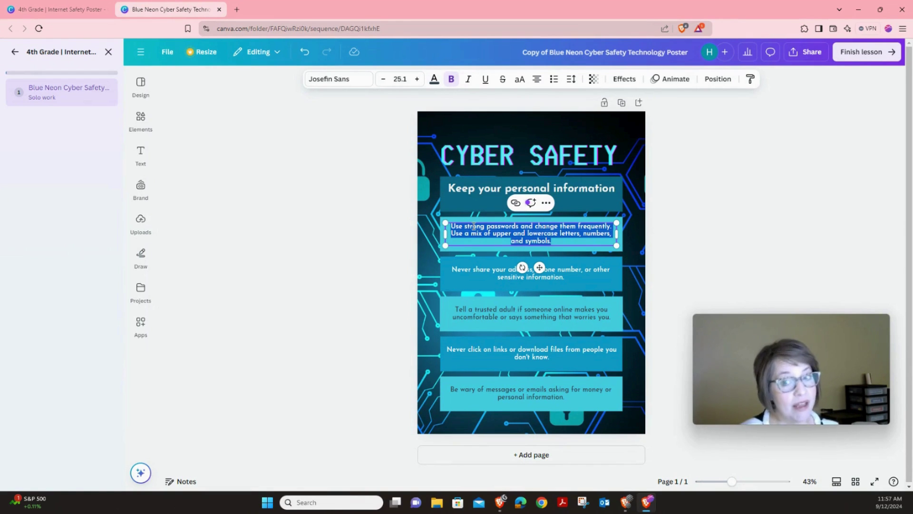
type("Only")
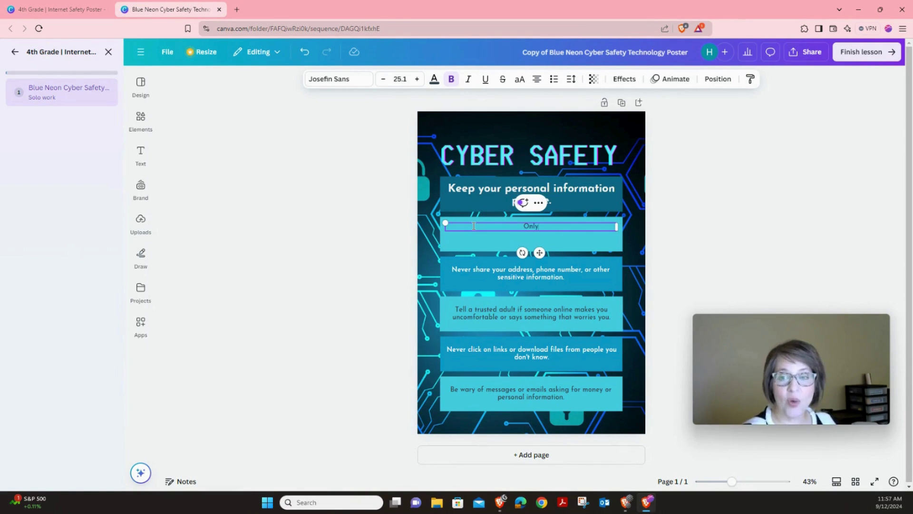
type(" talk to peop")
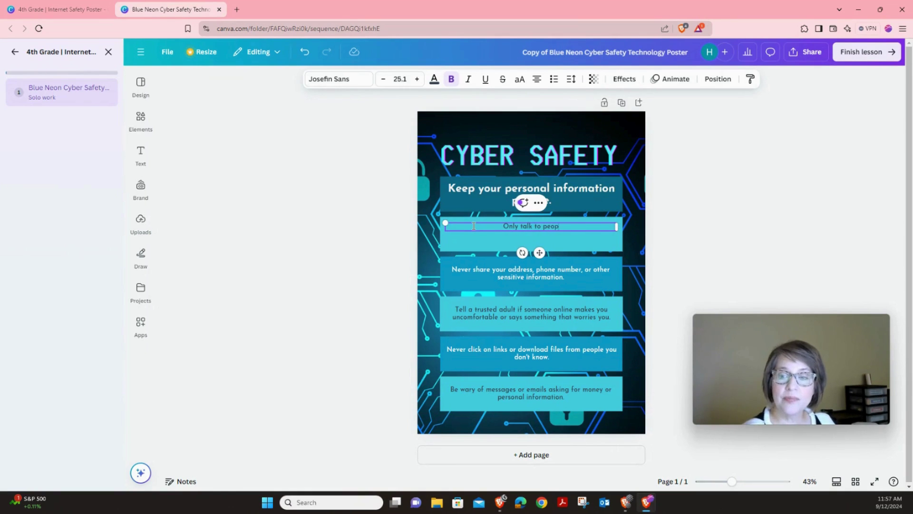
type("le you know online")
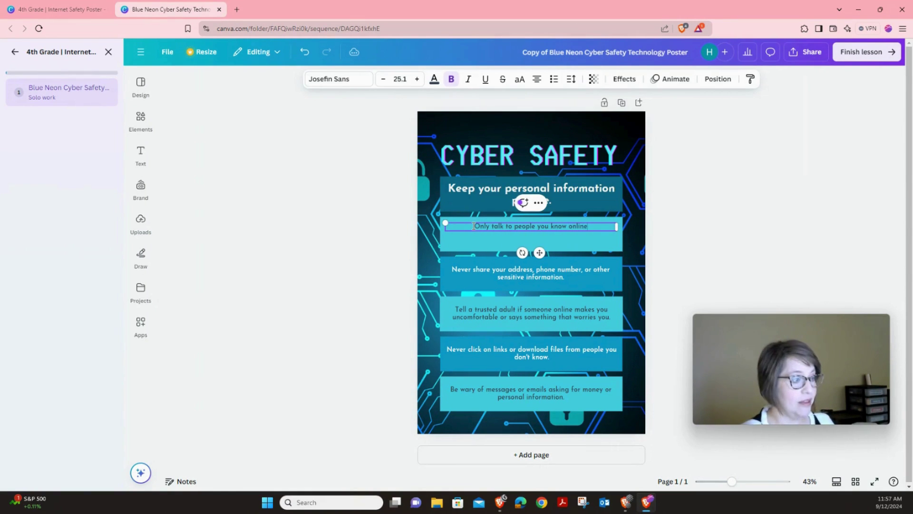
type(".")
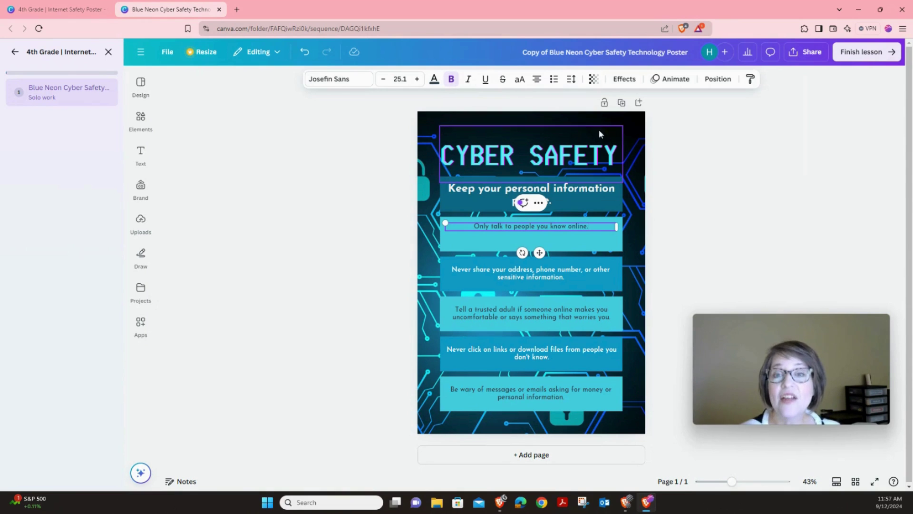
left_click(417, 79)
left_click(417, 79)
left_click(400, 79)
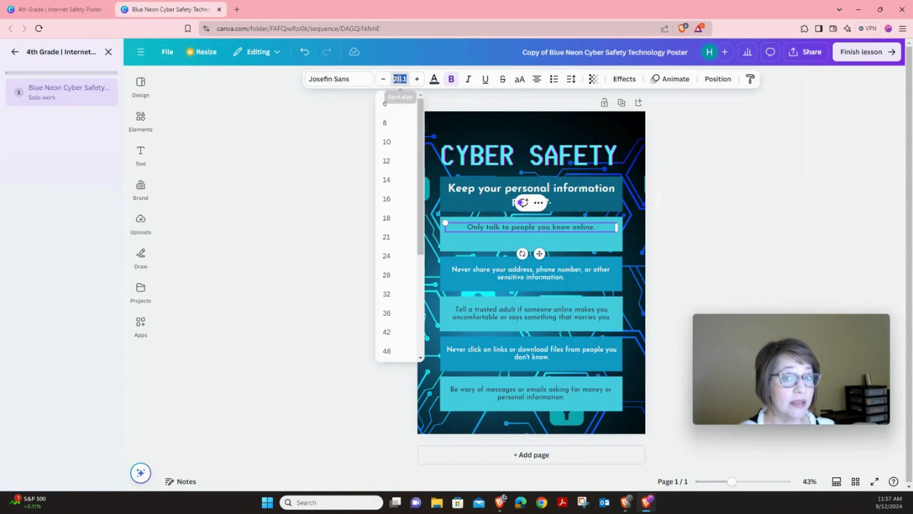
type("40")
key("Return")
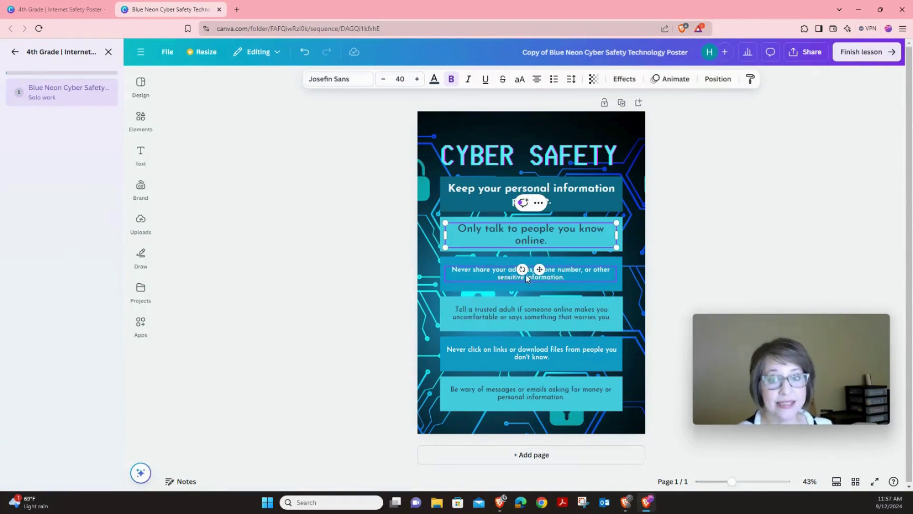
- Change the 'Never share your address…' box to 'Never share your passwords with anyone.' at size 40
left_click(508, 273)
double_click(508, 273)
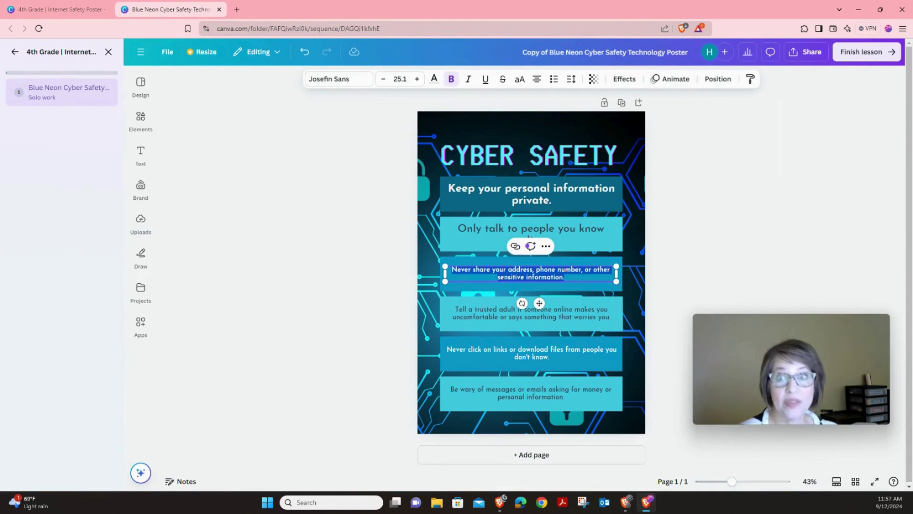
type("Never sh")
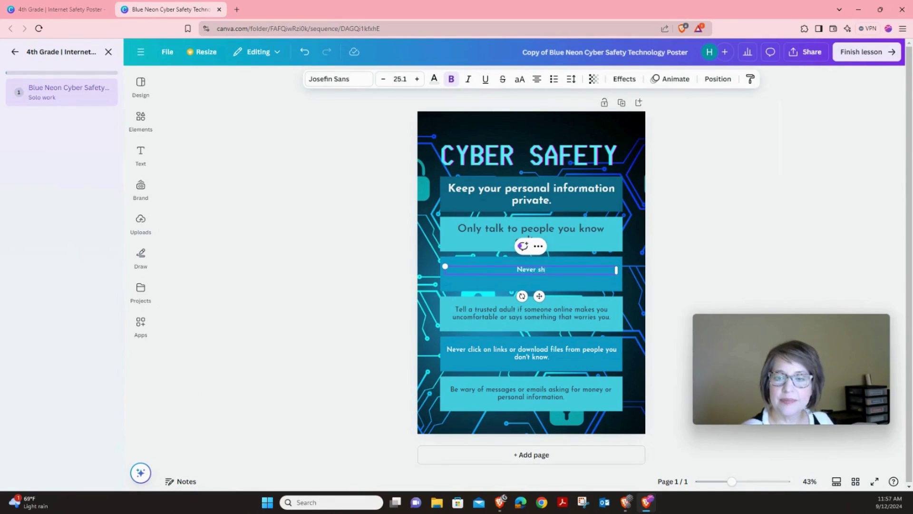
type("are your password")
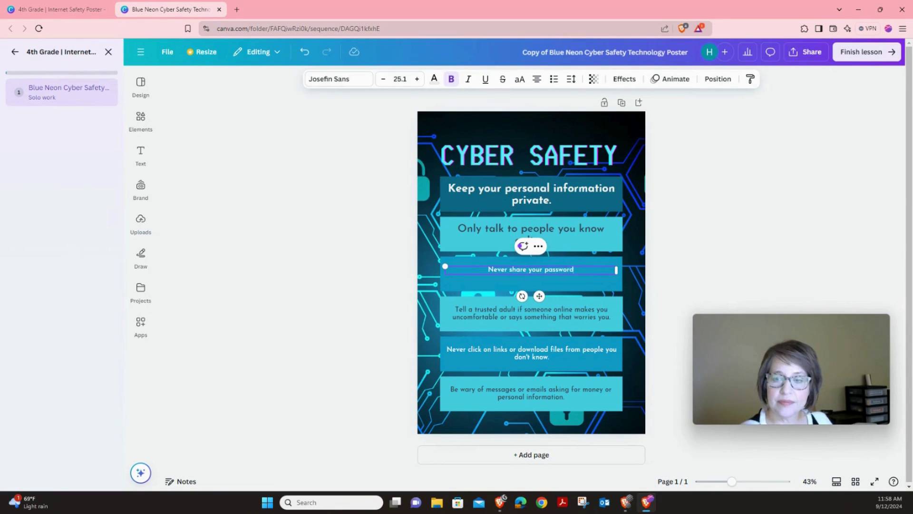
type("s with anyone.")
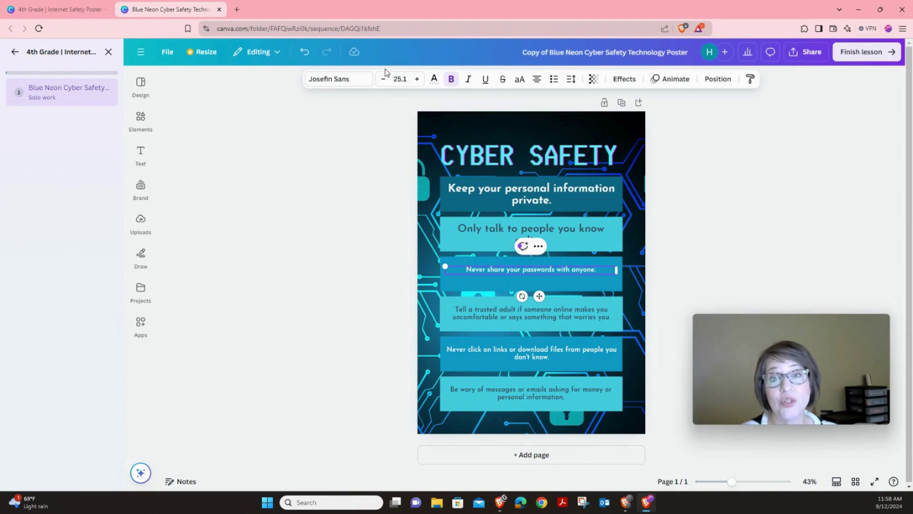
left_click(401, 80)
left_click(401, 80)
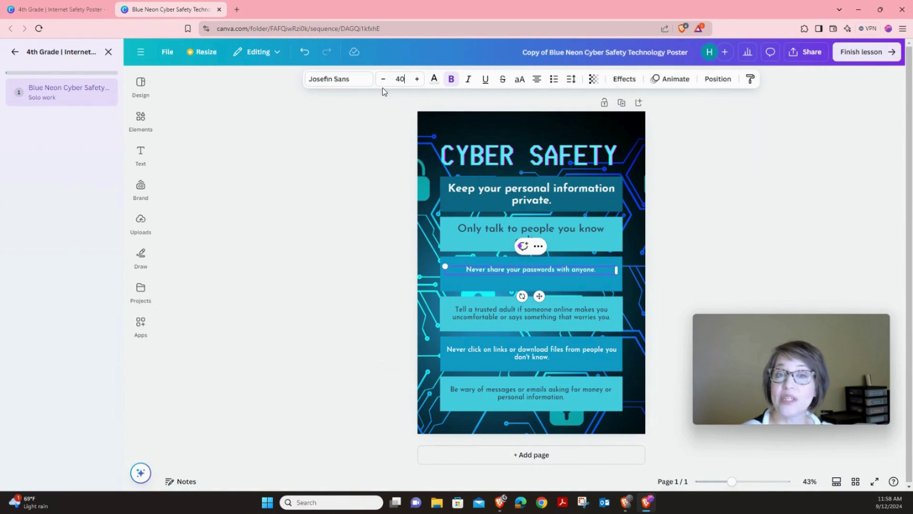
type("40")
key("Return")
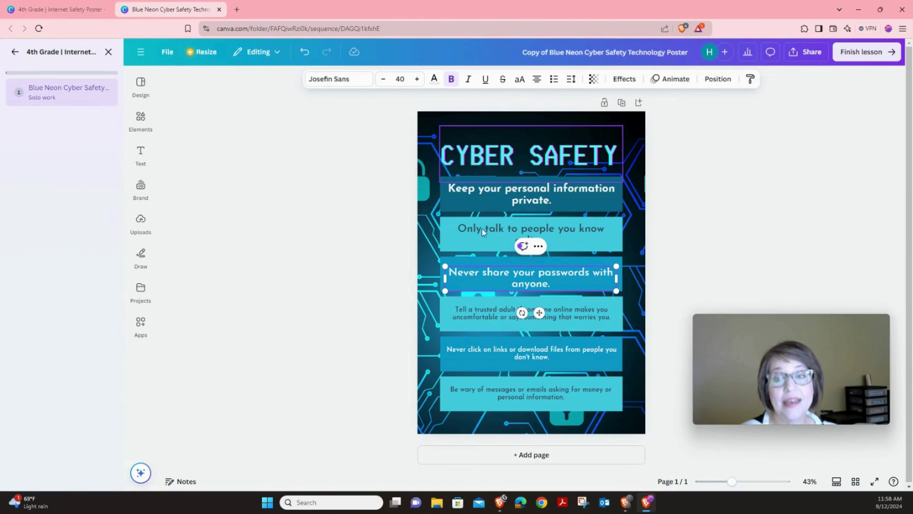
- Replace the 'Tell a trusted adult…' rule with 'Don't click on links from strangers.' in large text
double_click(481, 318)
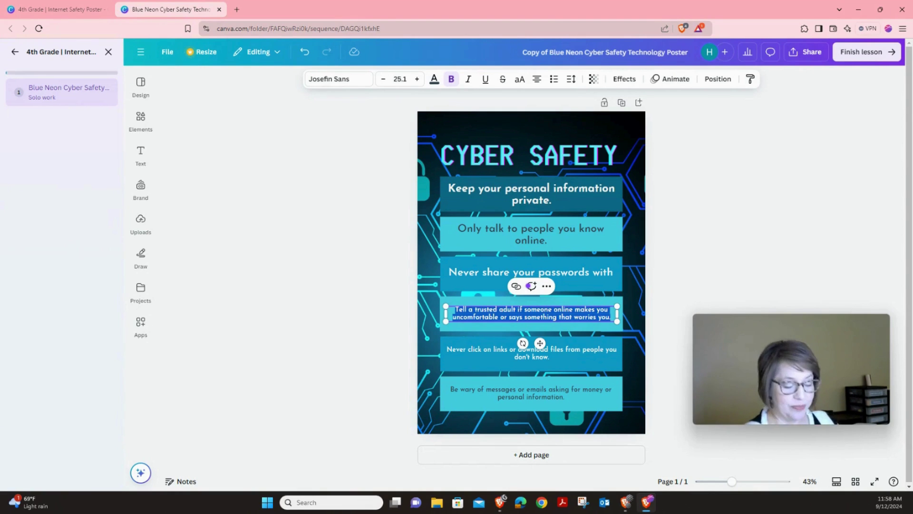
type("Don't click on ")
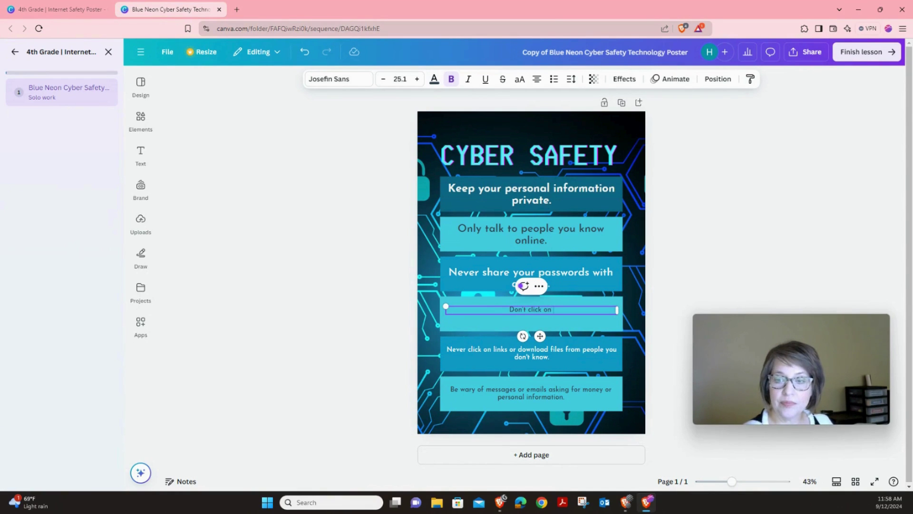
type("links ")
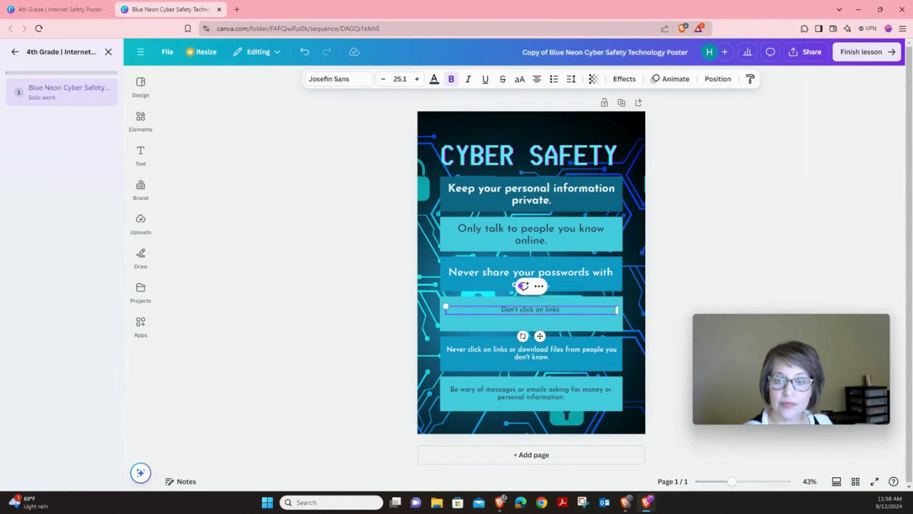
type("from str")
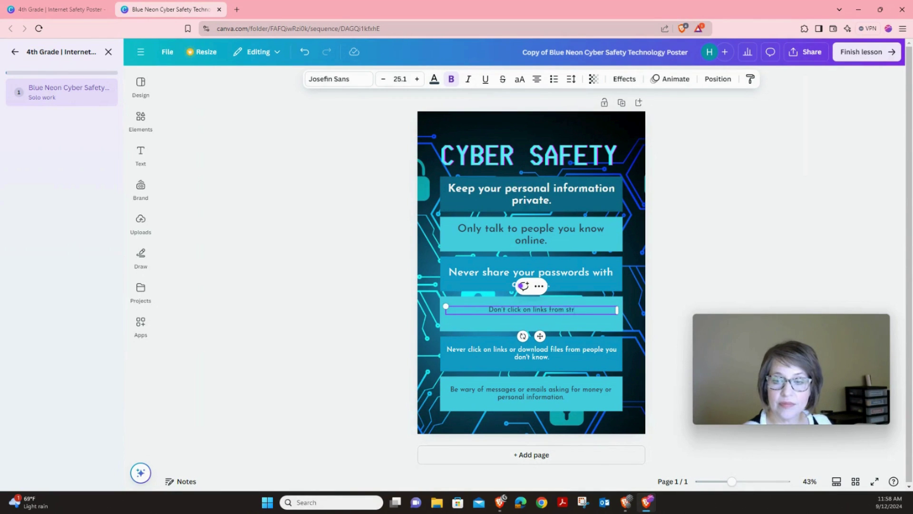
type("angers.")
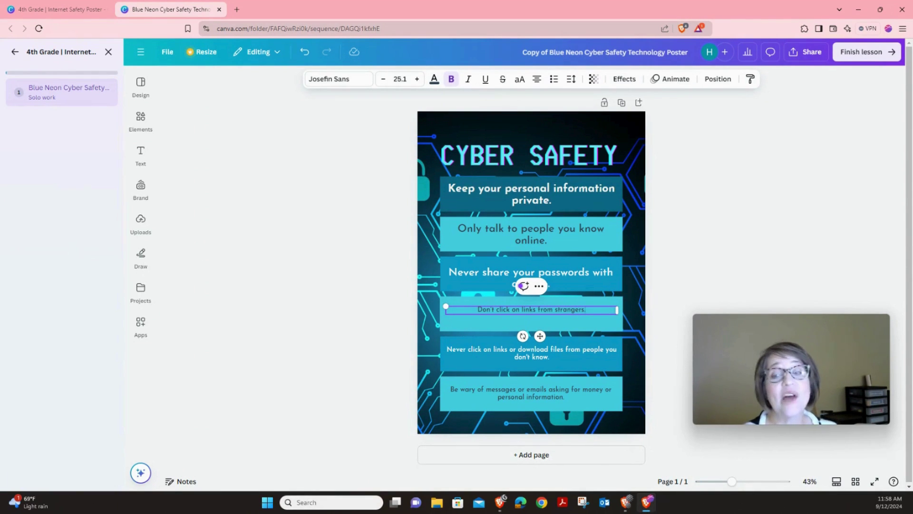
left_click(398, 79)
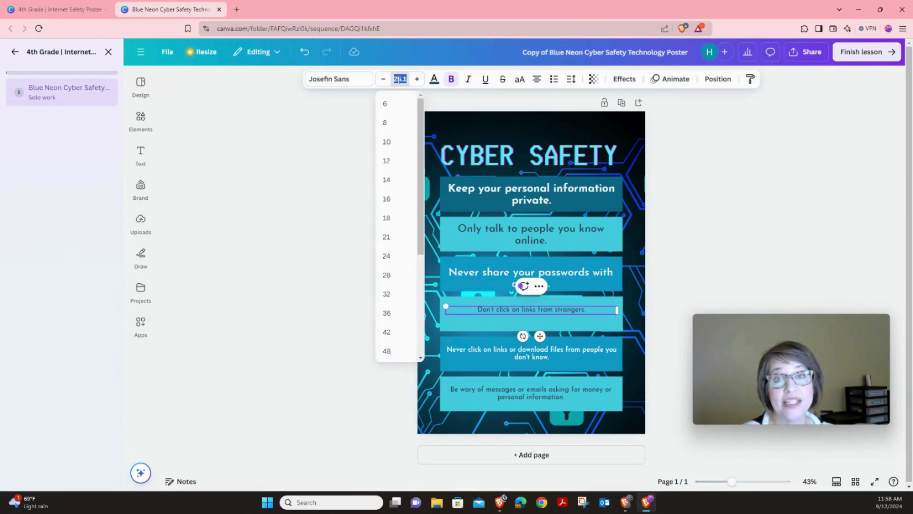
type("10")
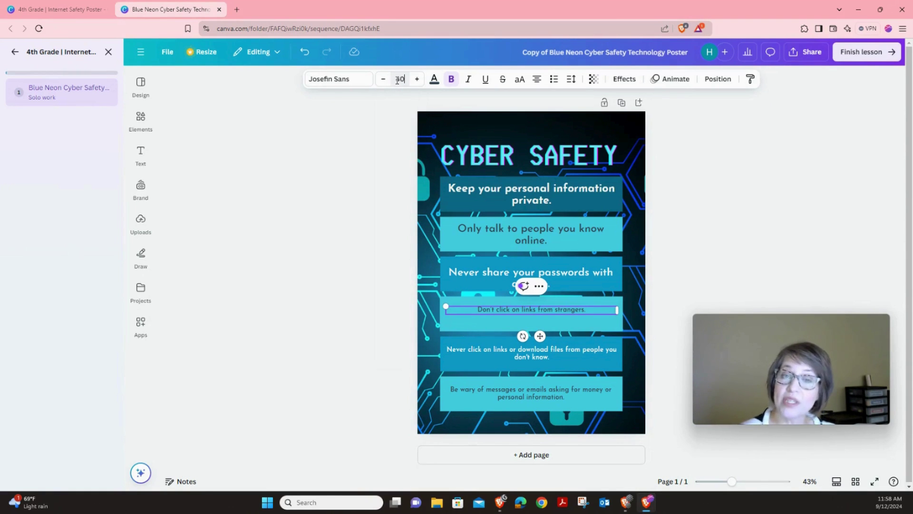
key("ctrl+z")
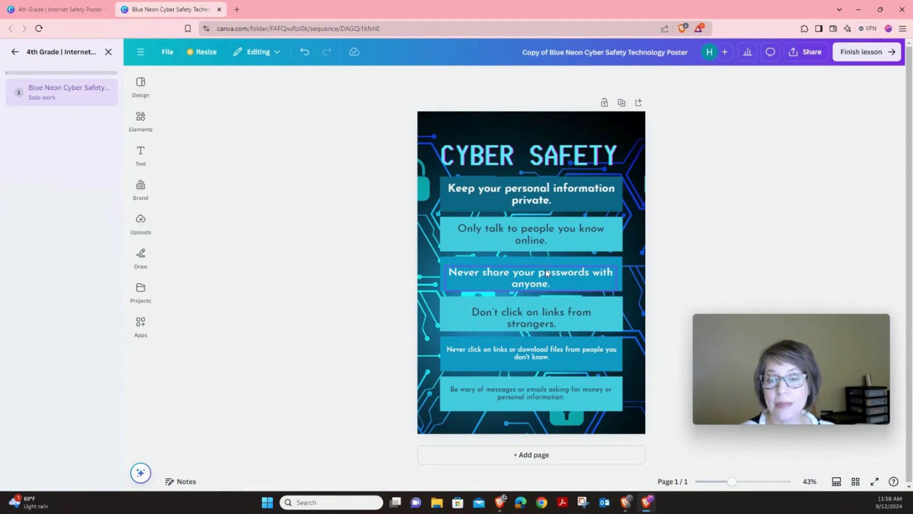
- Nudge the strangers and passwords rules upward to even their spacing within the boxes
left_click(542, 312)
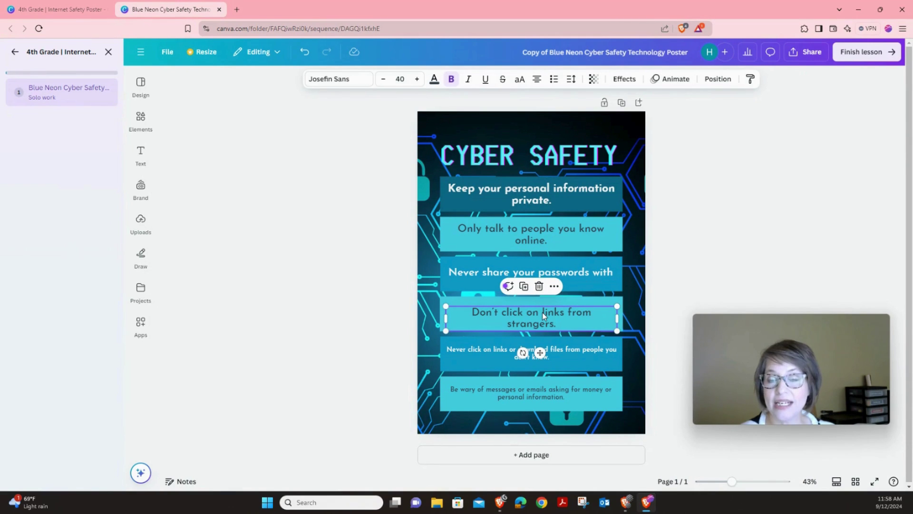
left_click_drag(543, 312, 542, 308)
left_click(567, 265)
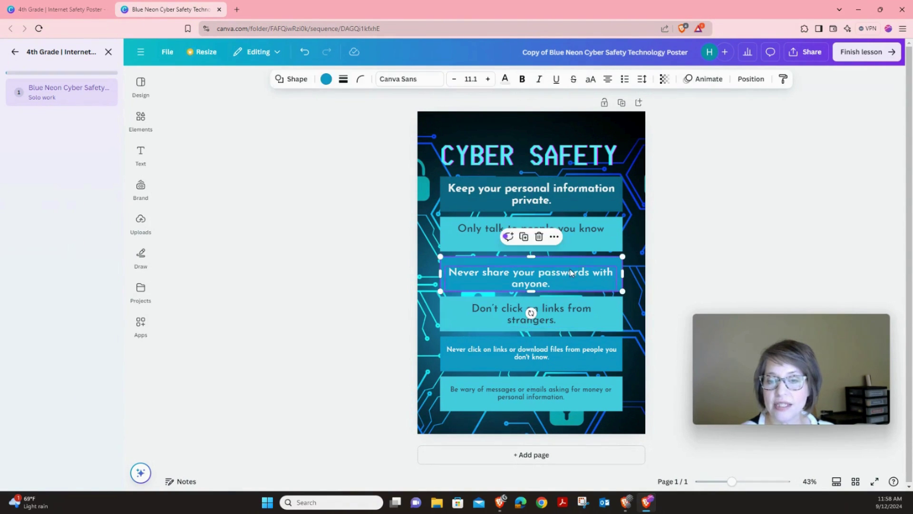
left_click_drag(570, 273, 570, 268)
key("Escape")
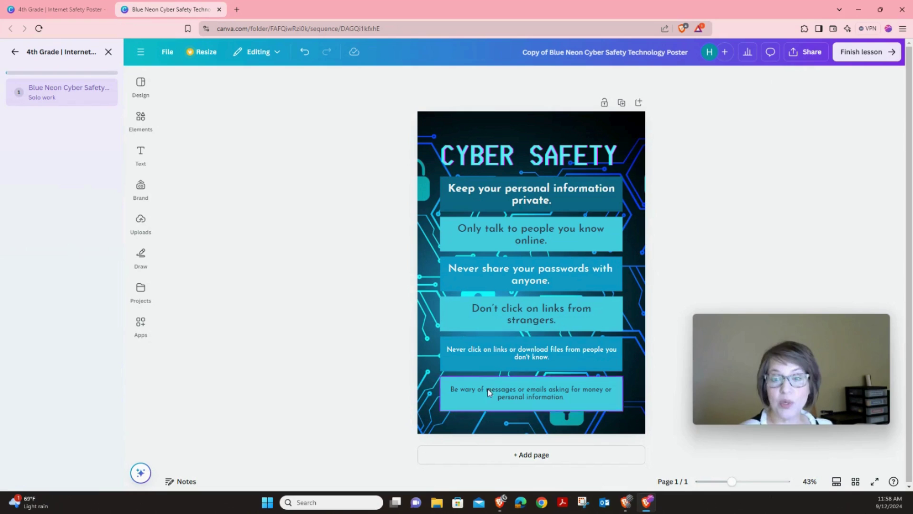
- Overwrite the fifth box with 'Tell an adult if something makes you uncomfortable.' at font size 40
double_click(530, 351)
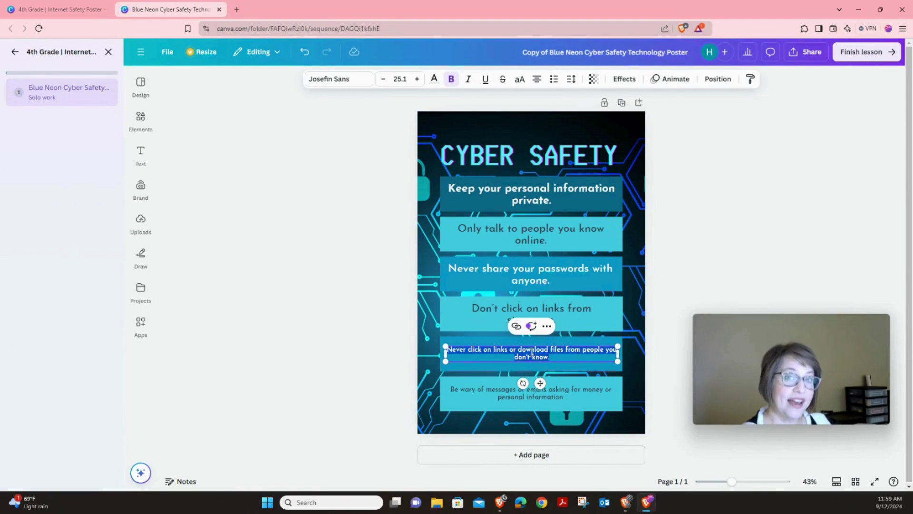
type("Tell an adu")
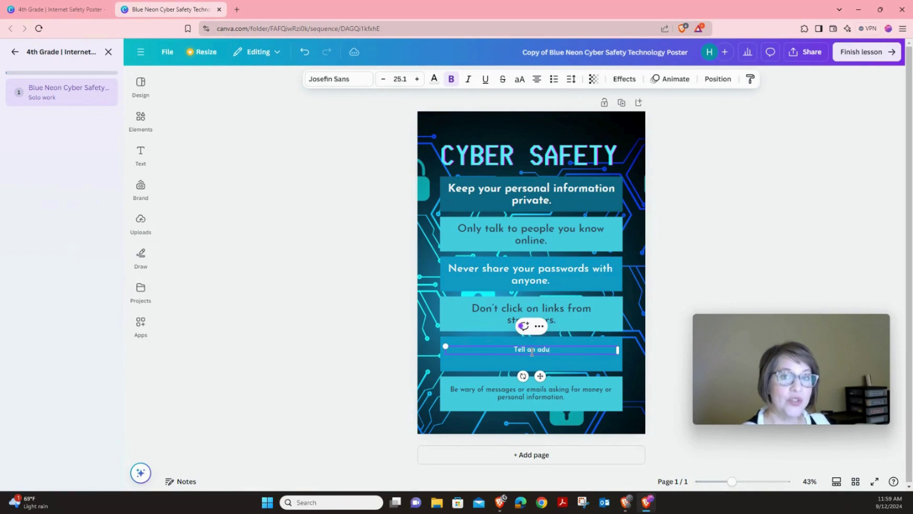
type("lt if something m")
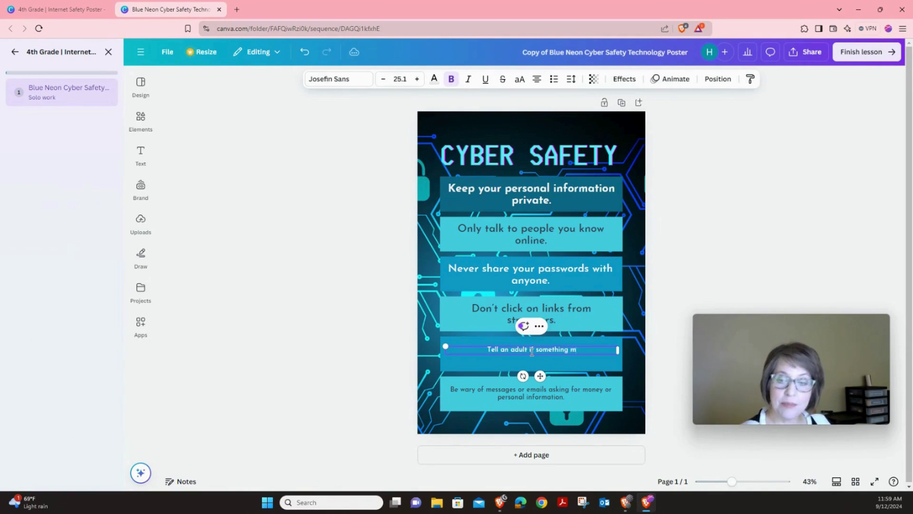
type("akes you uncomformat")
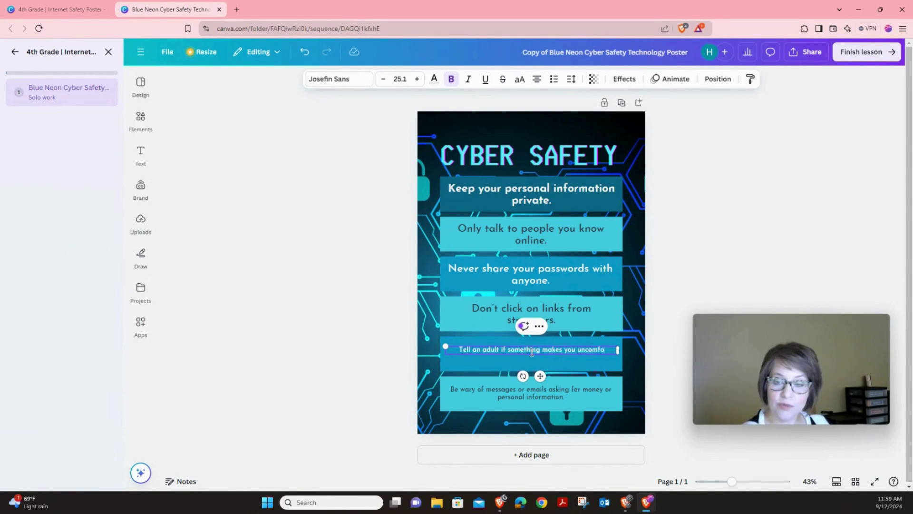
key("BackSpace")
key("BackSpace")
key("BackSpace")
type("table.")
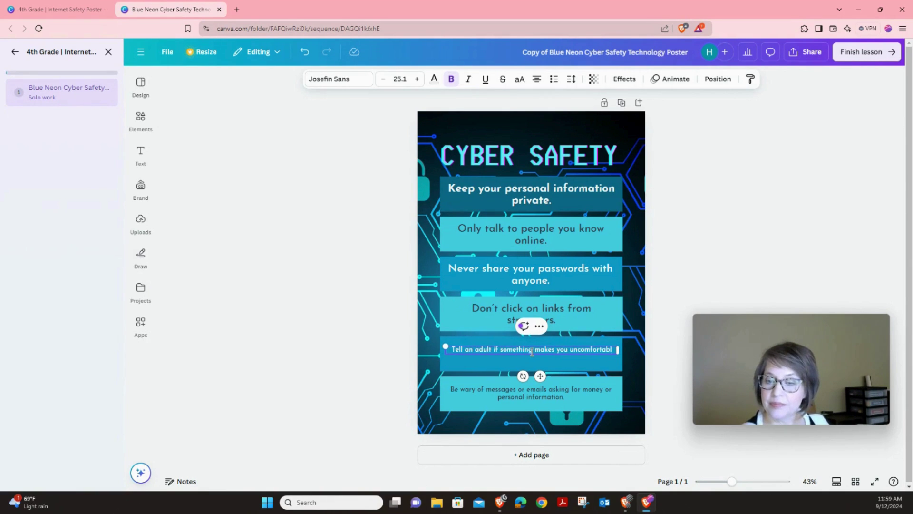
left_click(400, 79)
type("40")
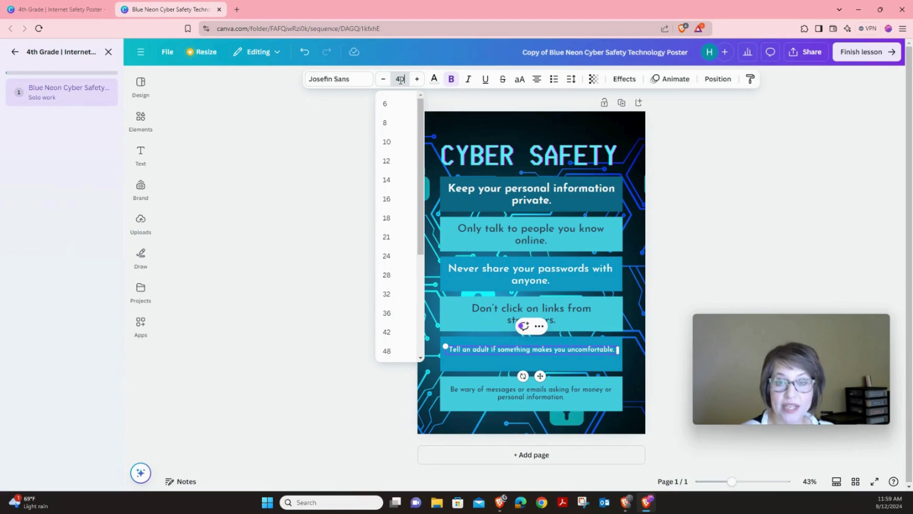
key("Return")
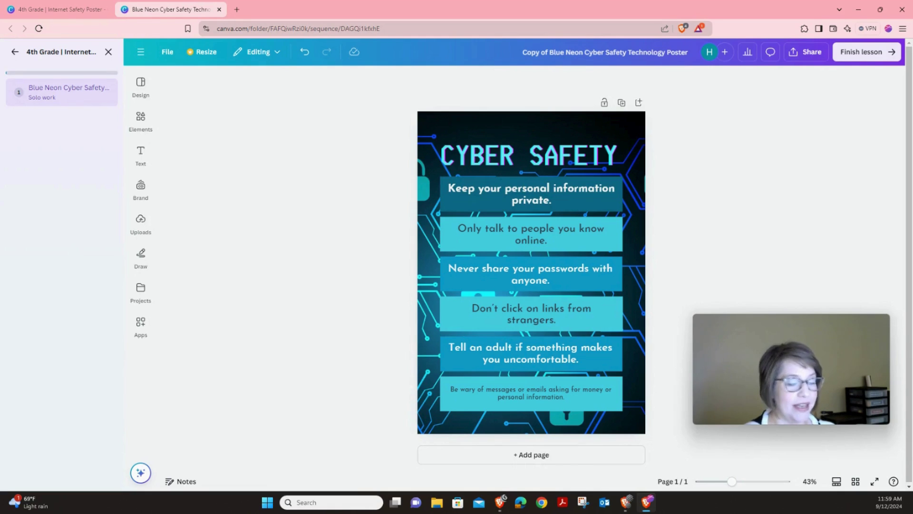
- Overwrite the bottom box with 'Be kind and respectful to others online.' at font size 40
double_click(523, 397)
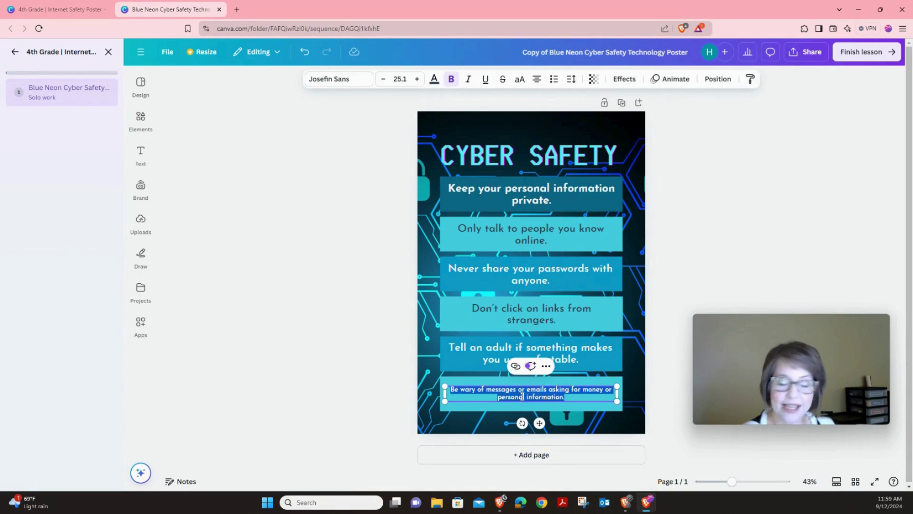
type("Be kind an")
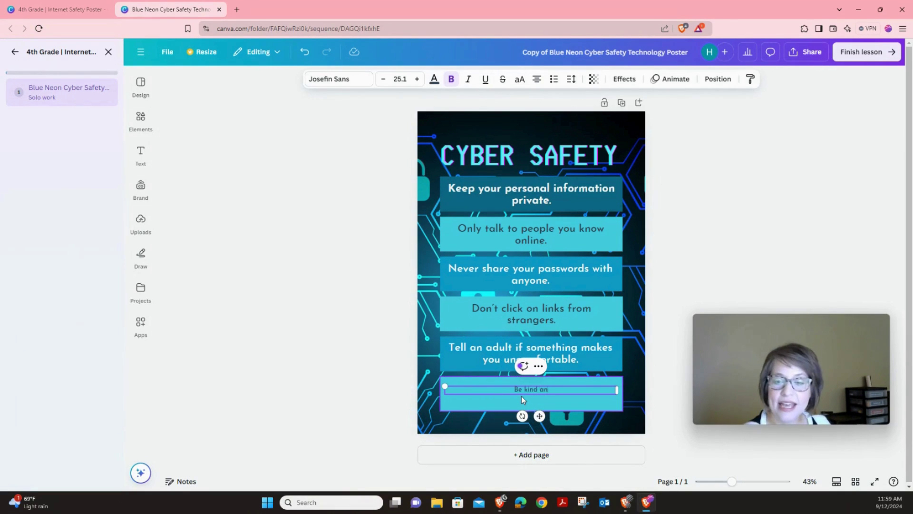
type("d respectf")
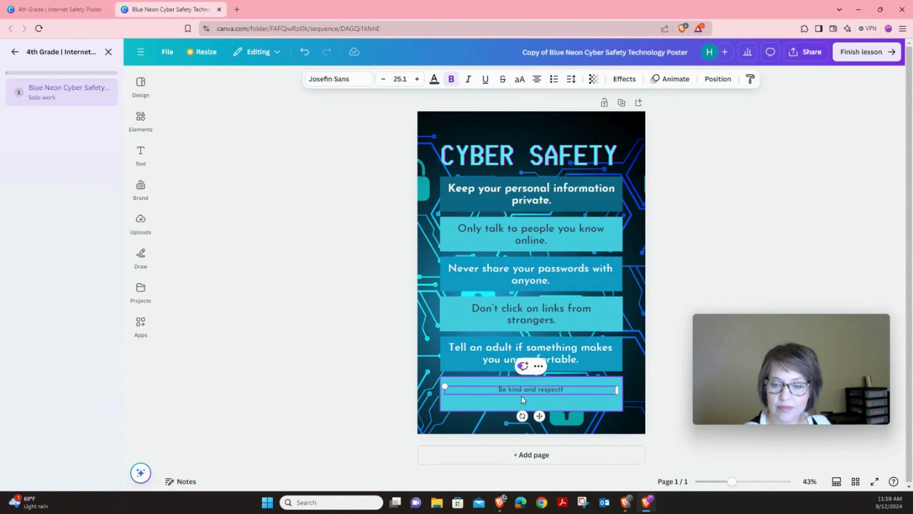
type("ul to others")
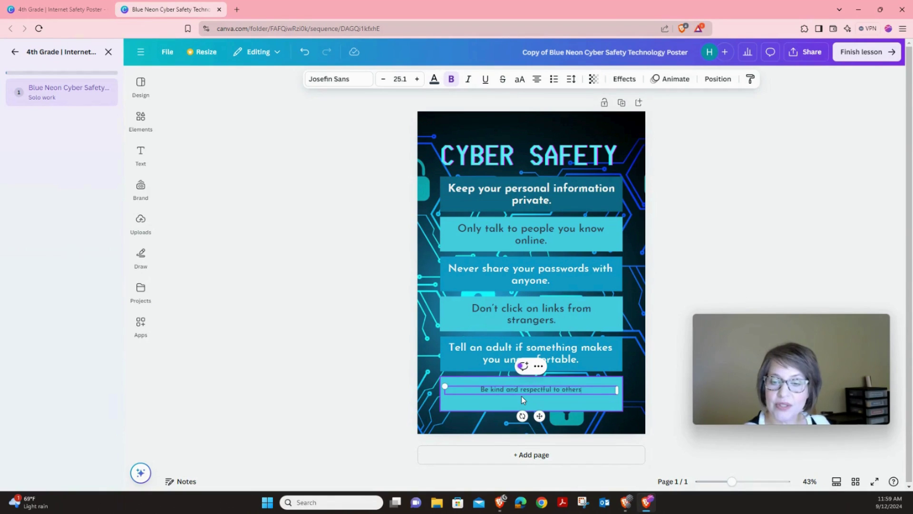
type(" online.")
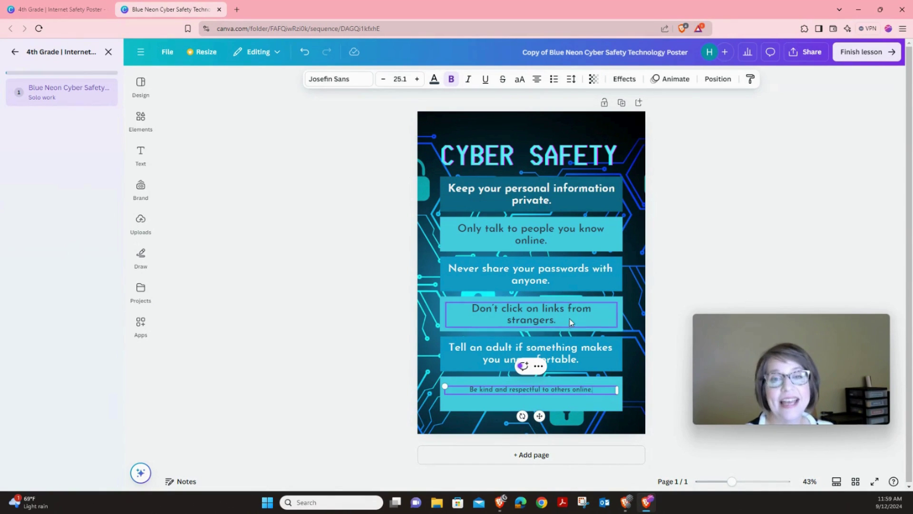
left_click(418, 79)
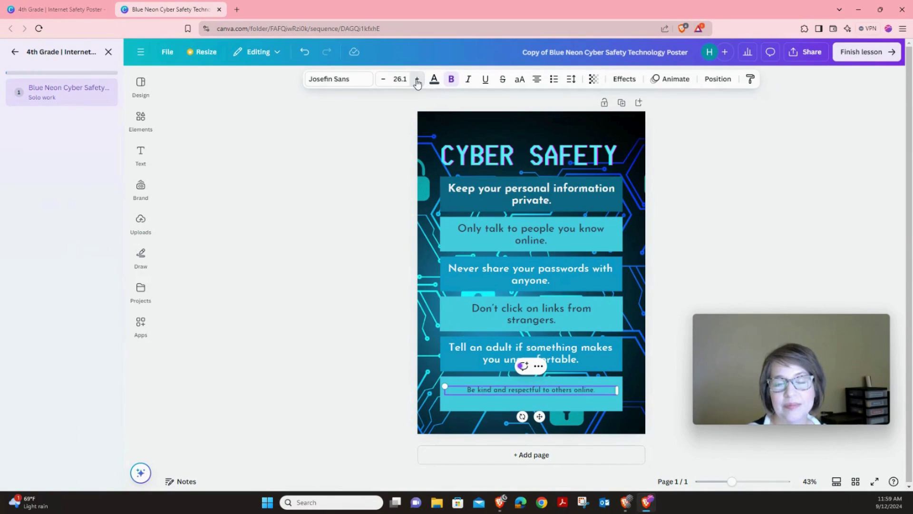
left_click(417, 79)
left_click(400, 79)
type("40")
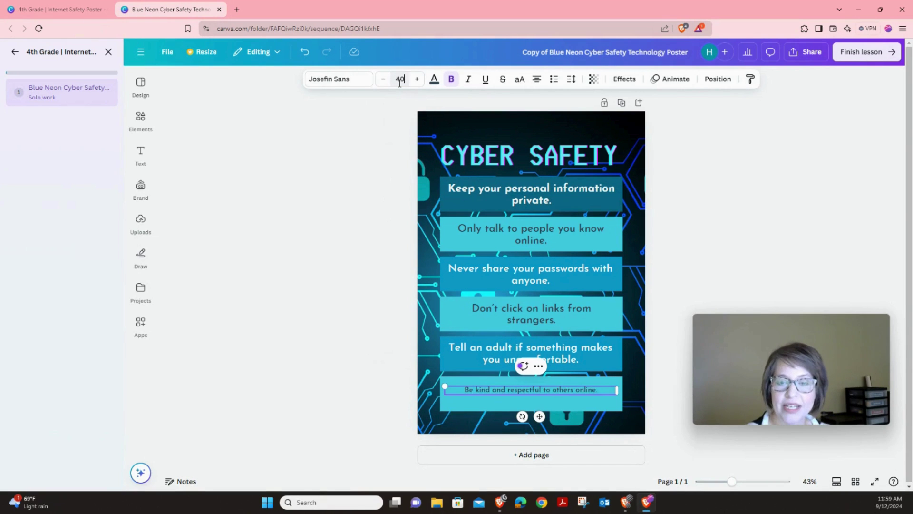
key("Return")
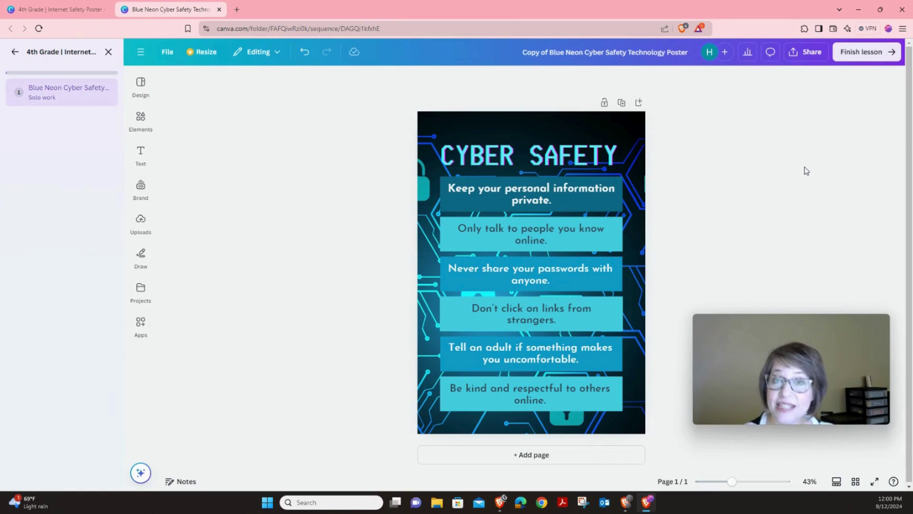
- Finish the lesson by sending the poster to the teacher and closing the completion message
left_click(886, 56)
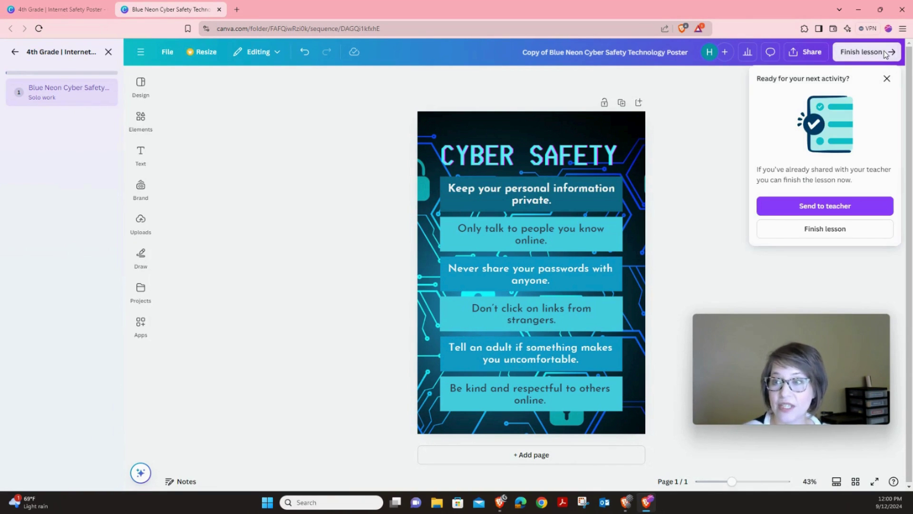
left_click(842, 208)
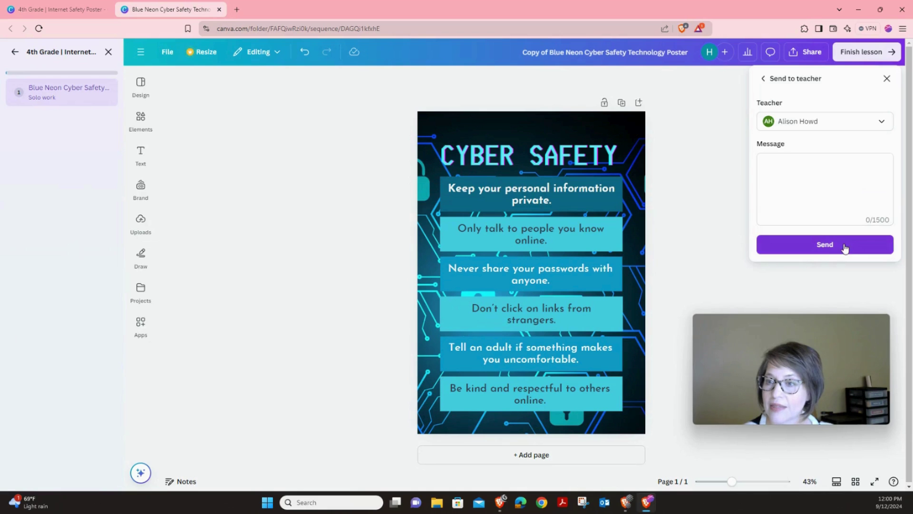
left_click(832, 157)
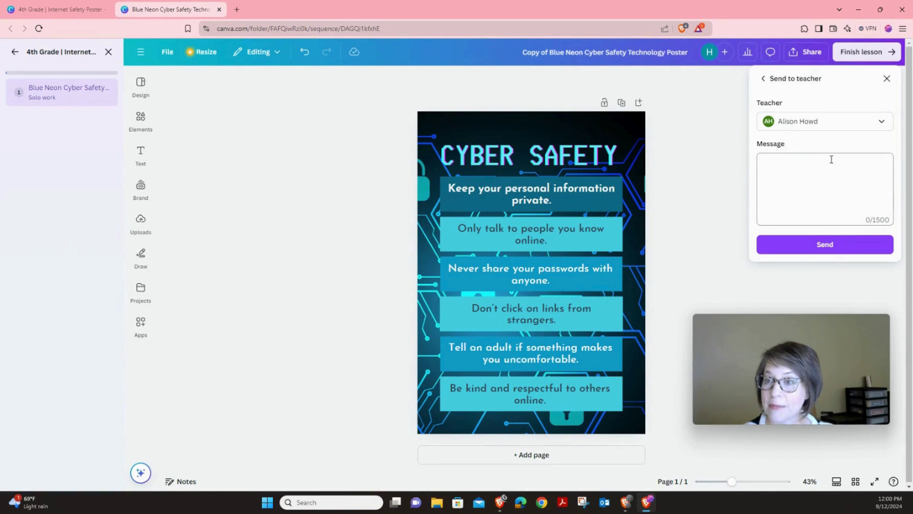
left_click(832, 245)
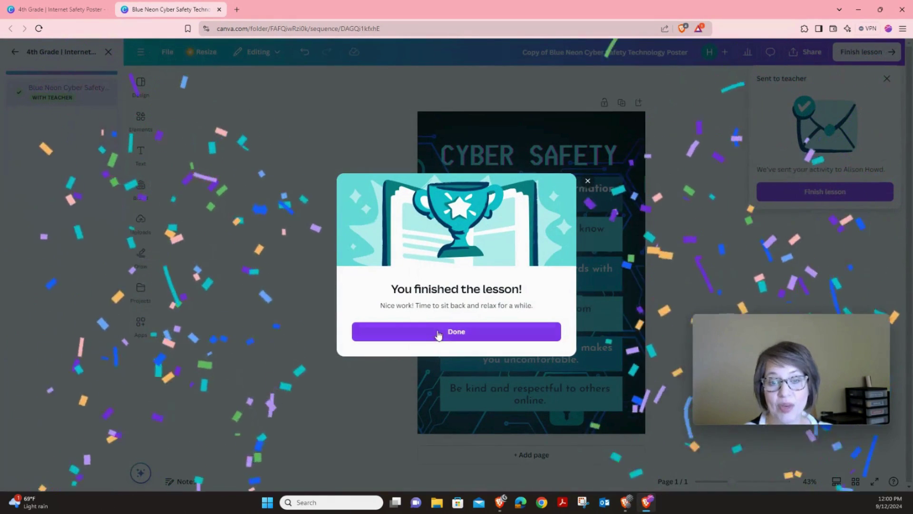
left_click(448, 333)
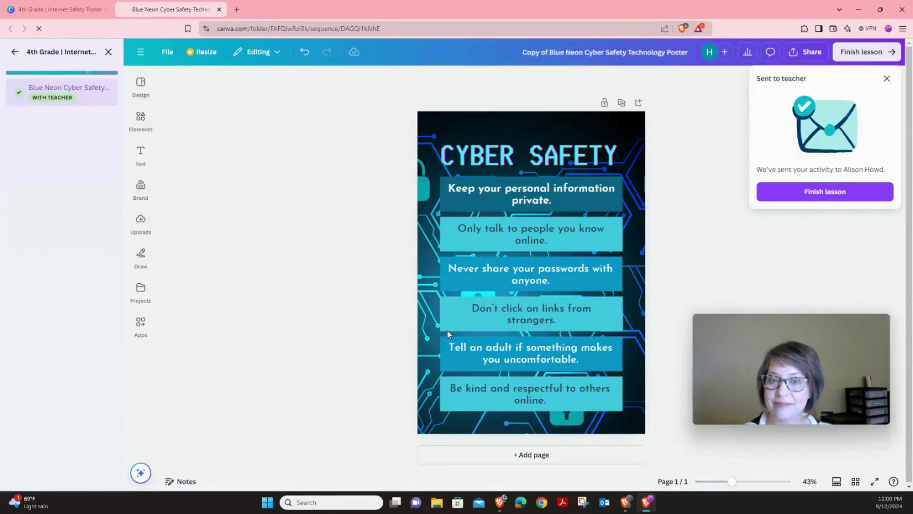